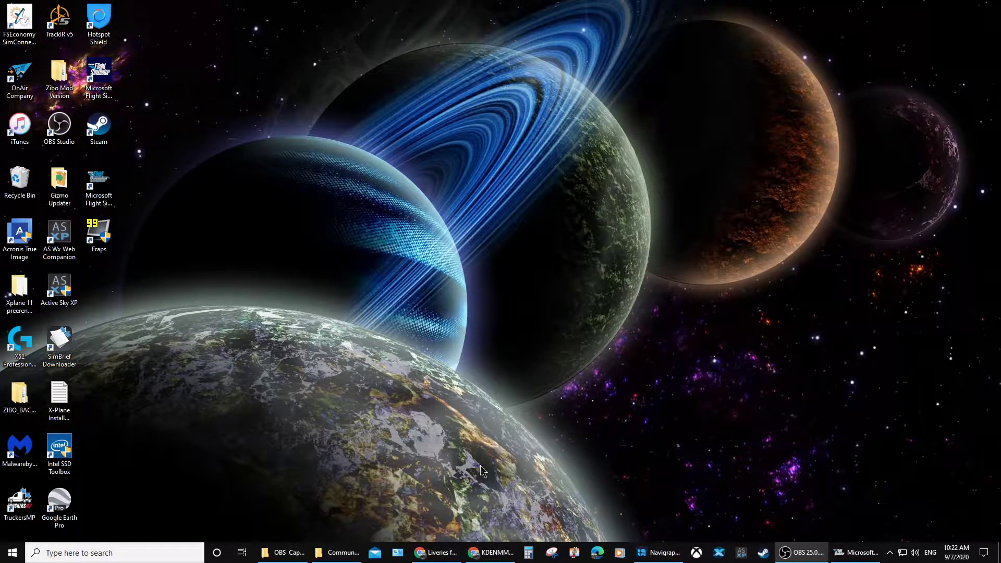
- Scroll the liveries web page, then minimize the browser and bring up the Community folder with its 15 livery folders
{"action": "left_click", "coordinate": [435, 552]}
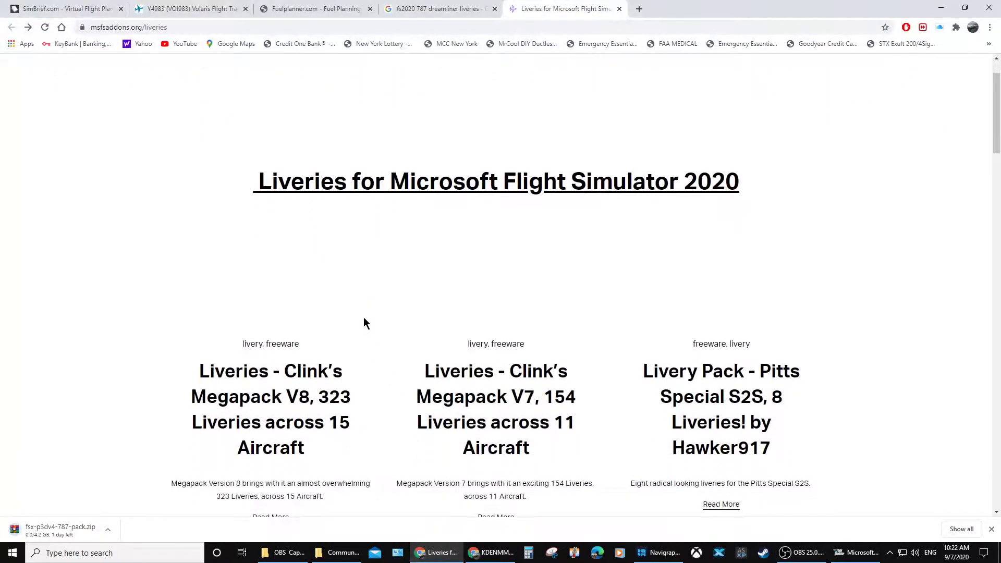
{"action": "scroll", "coordinate": [250, 311], "scroll_direction": "down", "scroll_amount": 2}
{"action": "scroll", "coordinate": [279, 340], "scroll_direction": "down", "scroll_amount": 6}
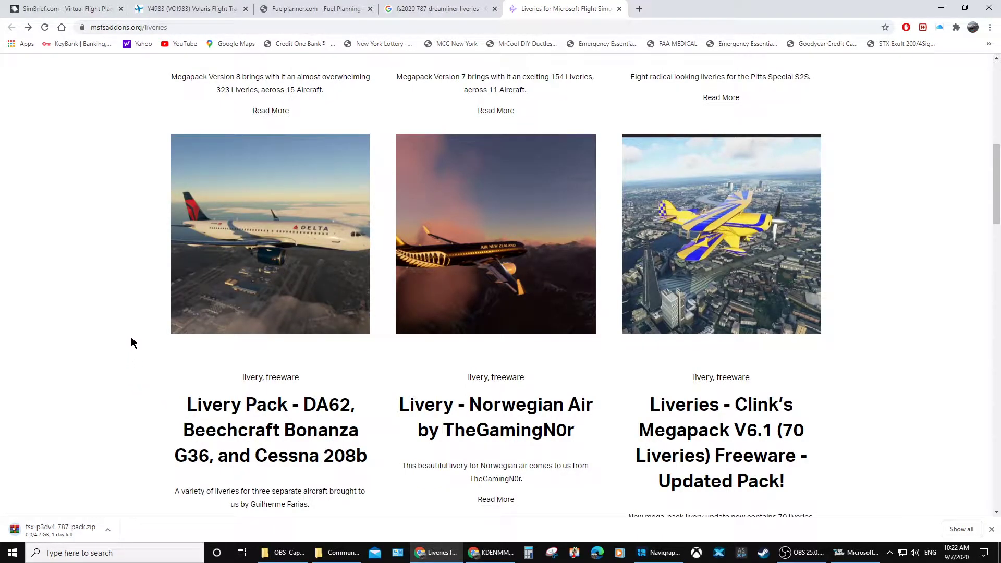
{"action": "left_click", "coordinate": [942, 10]}
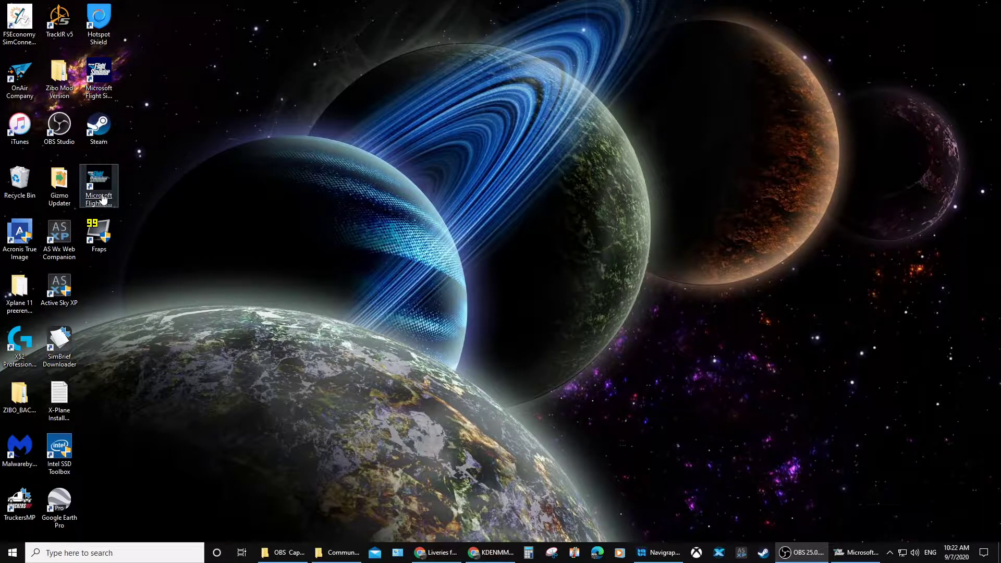
{"action": "left_click", "coordinate": [345, 558]}
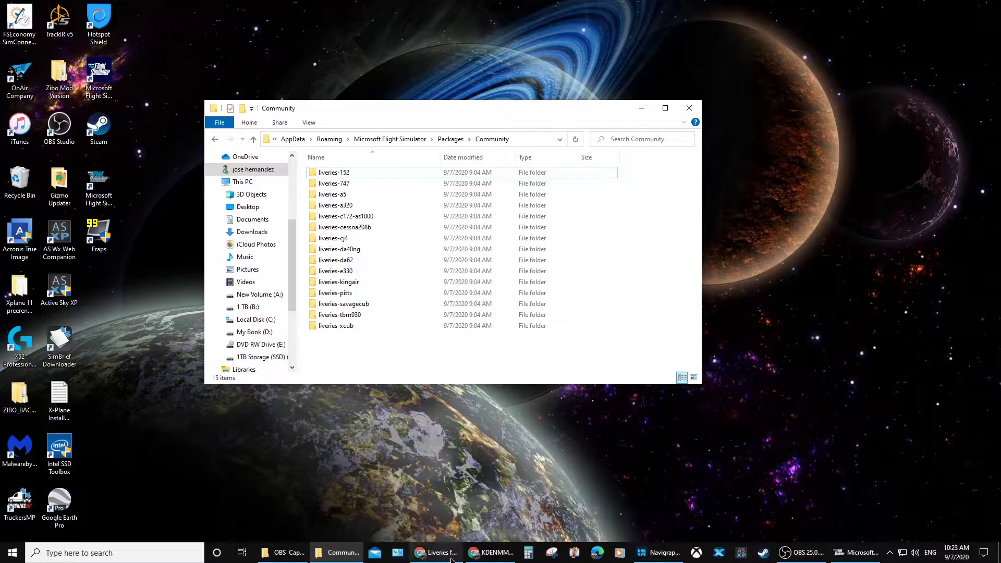
- Open Clink's Livery Megapack V8 article and scroll down to its Community folder install steps
{"action": "left_click", "coordinate": [452, 559]}
{"action": "scroll", "coordinate": [330, 286], "scroll_direction": "down", "scroll_amount": 2}
{"action": "scroll", "coordinate": [324, 283], "scroll_direction": "up", "scroll_amount": 2}
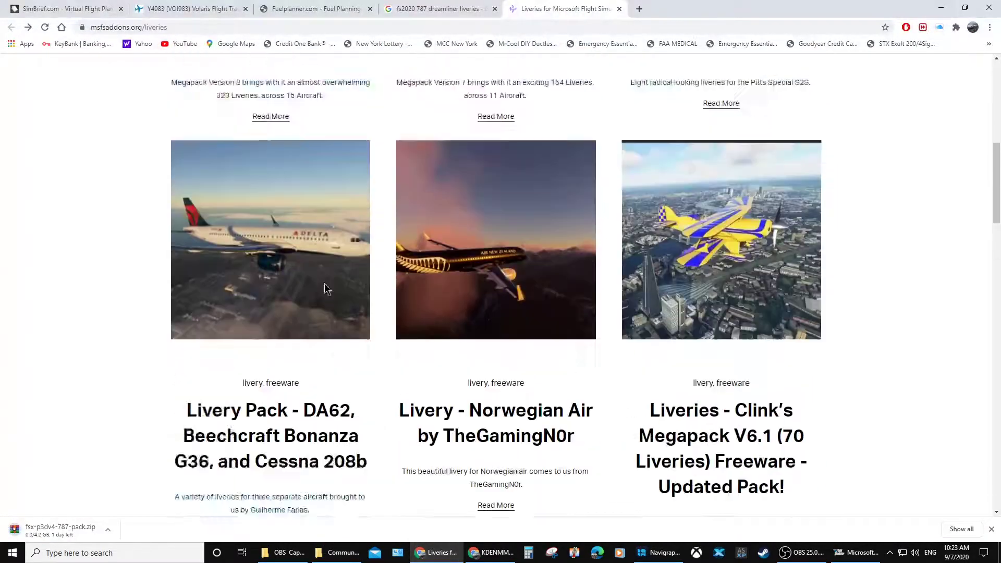
{"action": "scroll", "coordinate": [327, 235], "scroll_direction": "up", "scroll_amount": 5}
{"action": "scroll", "coordinate": [302, 391], "scroll_direction": "down", "scroll_amount": 2}
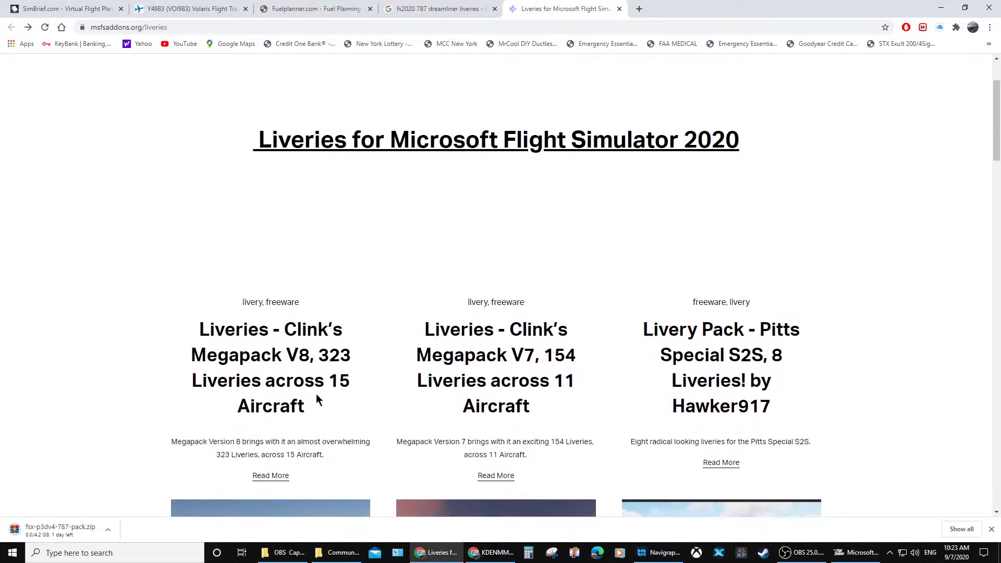
{"action": "left_click", "coordinate": [346, 359]}
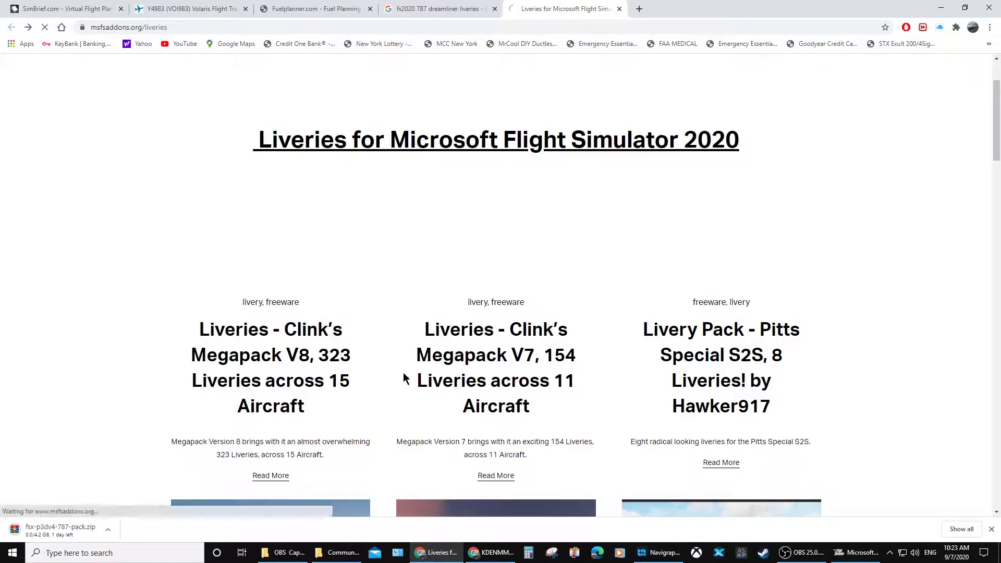
{"action": "scroll", "coordinate": [453, 349], "scroll_direction": "down", "scroll_amount": 15}
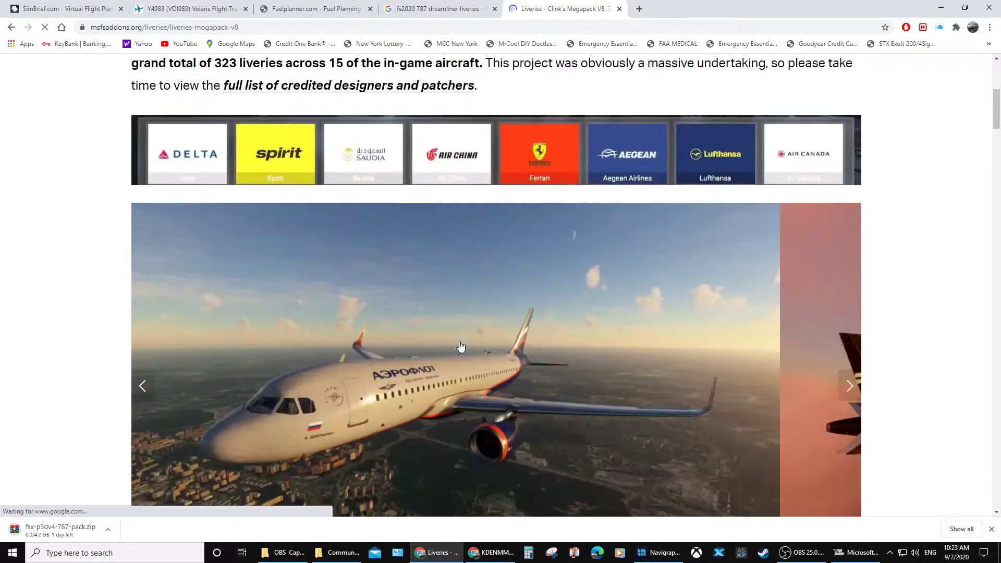
{"action": "scroll", "coordinate": [461, 342], "scroll_direction": "down", "scroll_amount": 1}
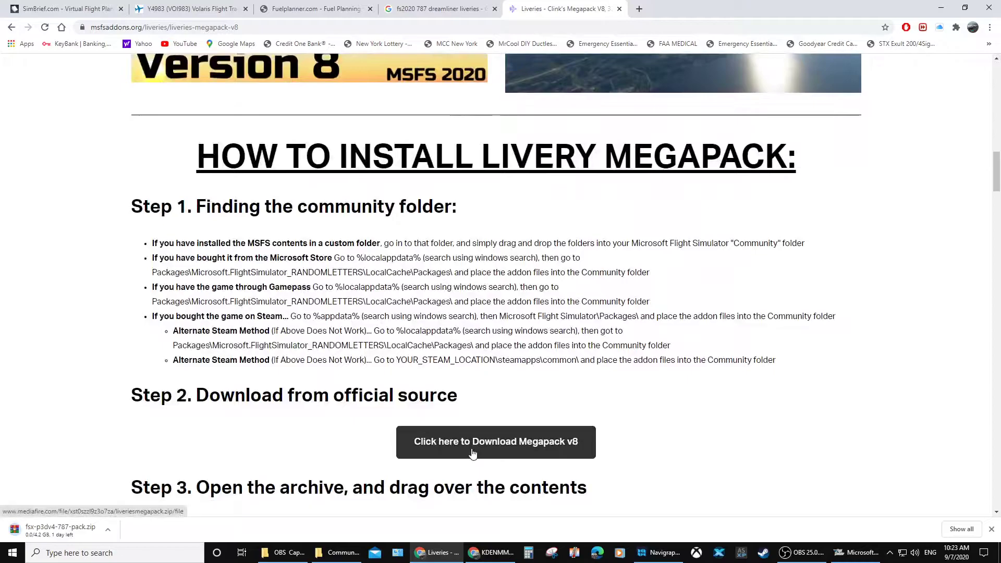
- Move the Community folder window aside to compare it with the Megapack V8 instructions
{"action": "left_click", "coordinate": [320, 553]}
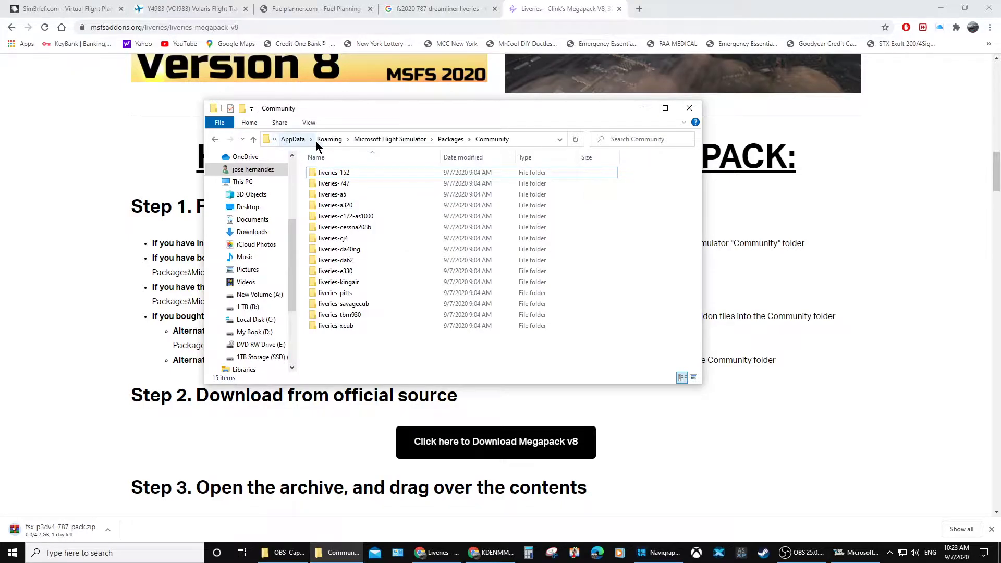
{"action": "left_click_drag", "start_coordinate": [532, 110], "coordinate": [412, 128]}
{"action": "left_click", "coordinate": [852, 233]}
{"action": "scroll", "coordinate": [658, 275], "scroll_direction": "up", "scroll_amount": 15}
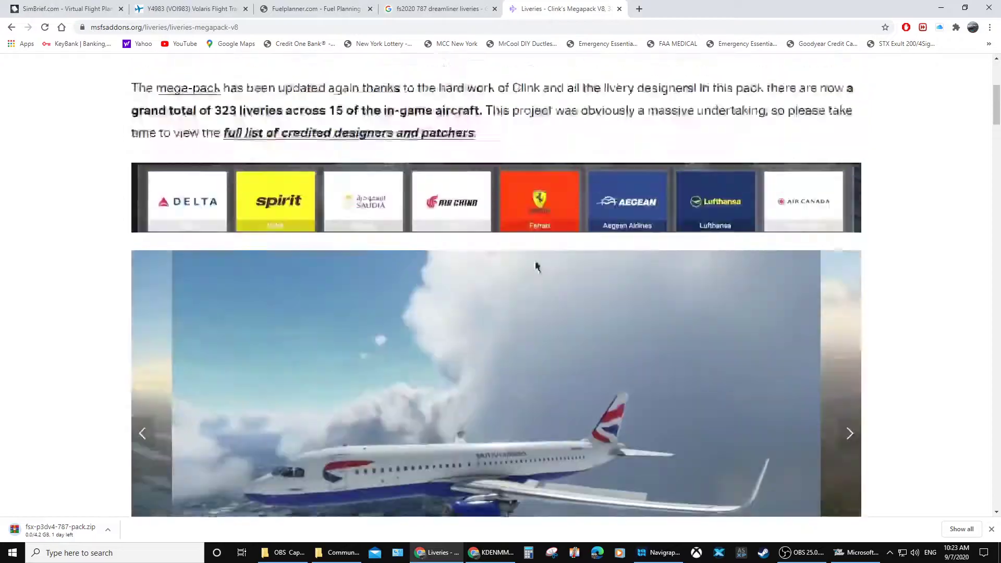
- Return to the liveries list, scroll it, and bring the Community folder window back in front
{"action": "left_click", "coordinate": [12, 27]}
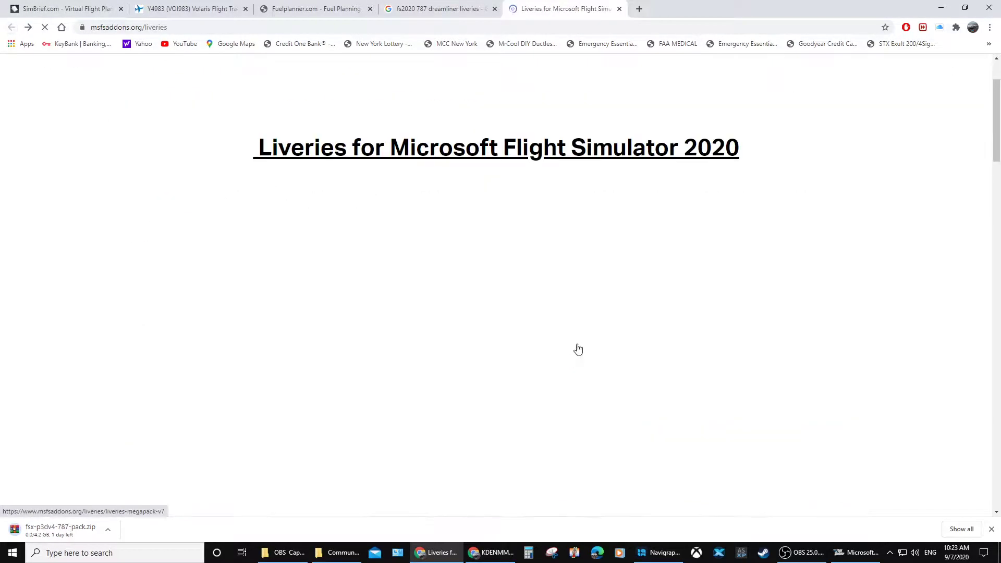
{"action": "scroll", "coordinate": [584, 336], "scroll_direction": "down", "scroll_amount": 13}
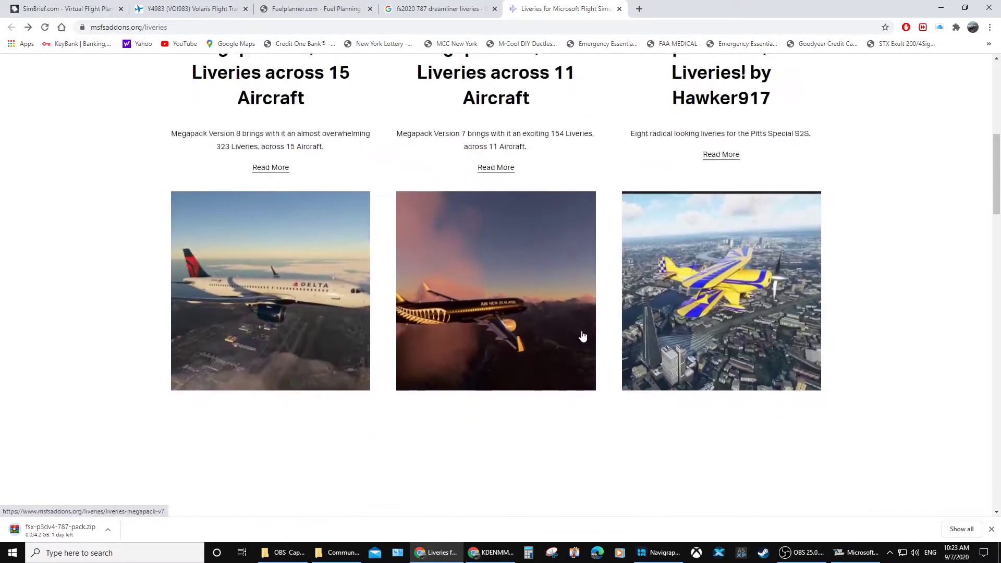
{"action": "scroll", "coordinate": [583, 335], "scroll_direction": "down", "scroll_amount": 11}
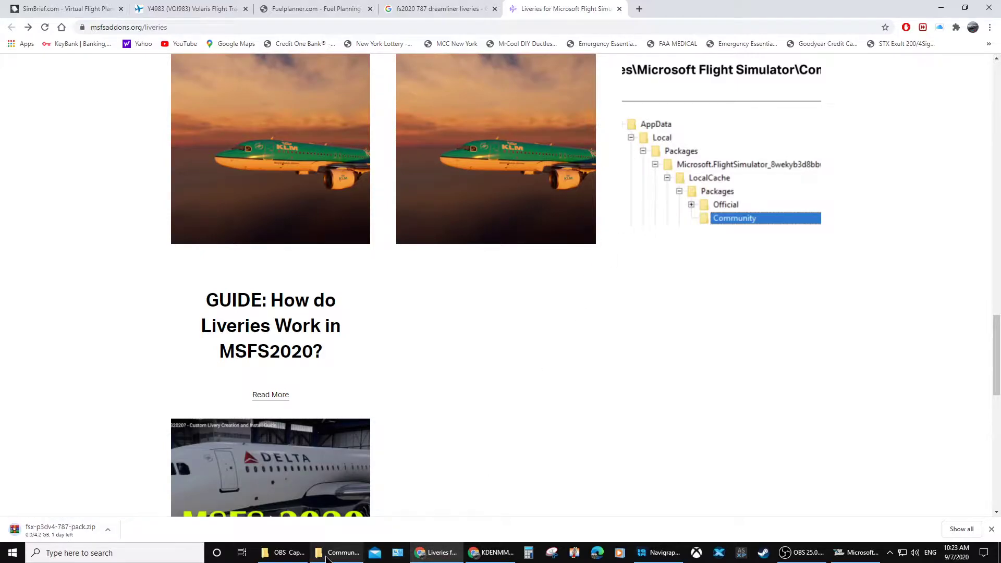
{"action": "mouse_move", "coordinate": [326, 557]}
{"action": "left_click", "coordinate": [349, 503]}
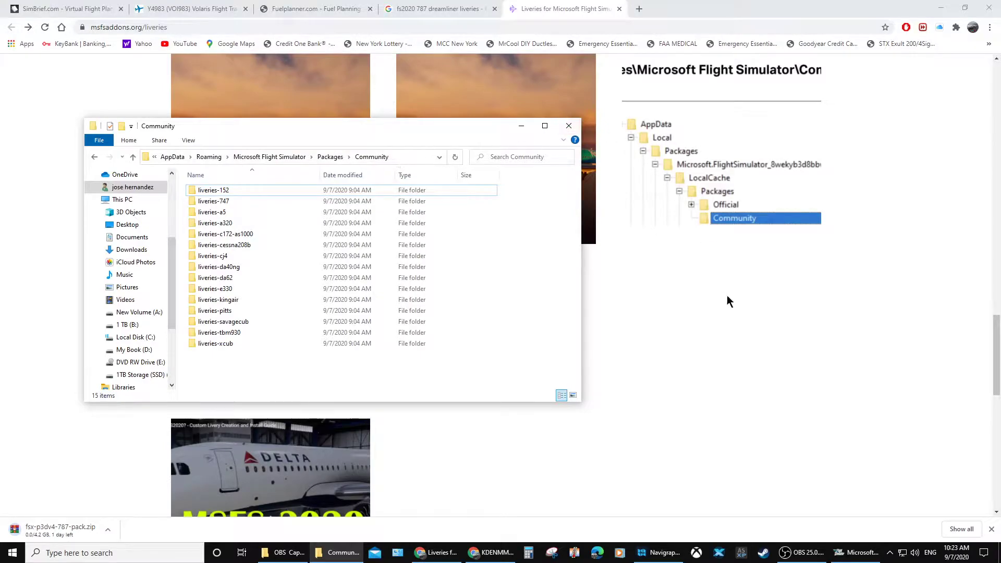
- In the simulator, browse the A320neo liveries, including MALEV Hungarian Airlines and Delta, then return to aircraft selection
{"action": "left_click", "coordinate": [858, 552]}
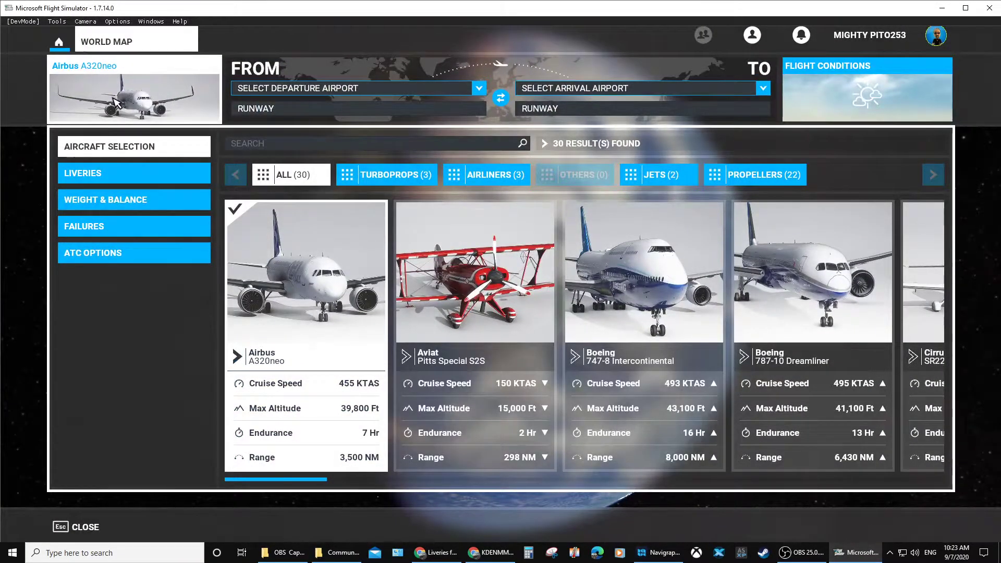
{"action": "left_click", "coordinate": [101, 179]}
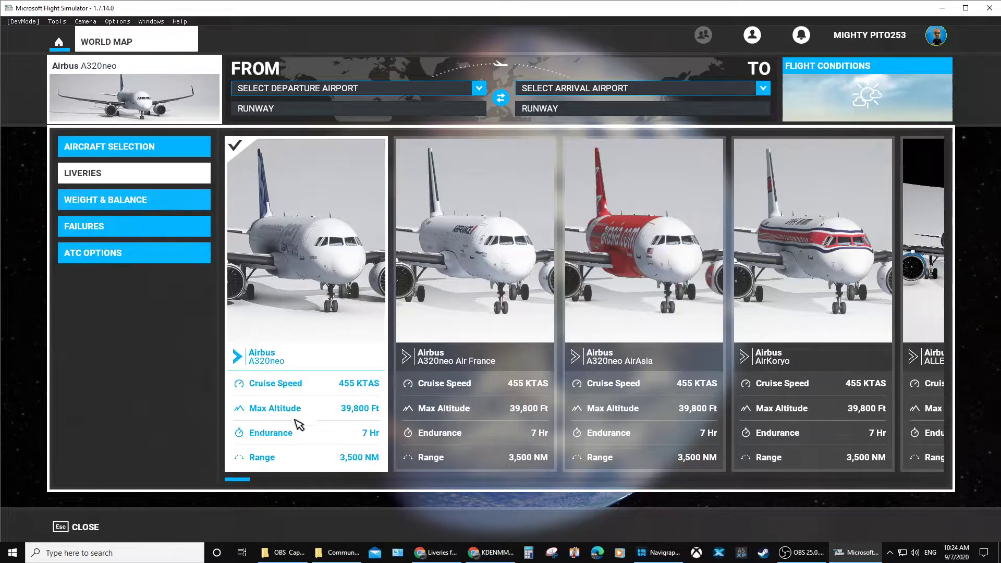
{"action": "left_click_drag", "start_coordinate": [240, 483], "coordinate": [316, 480]}
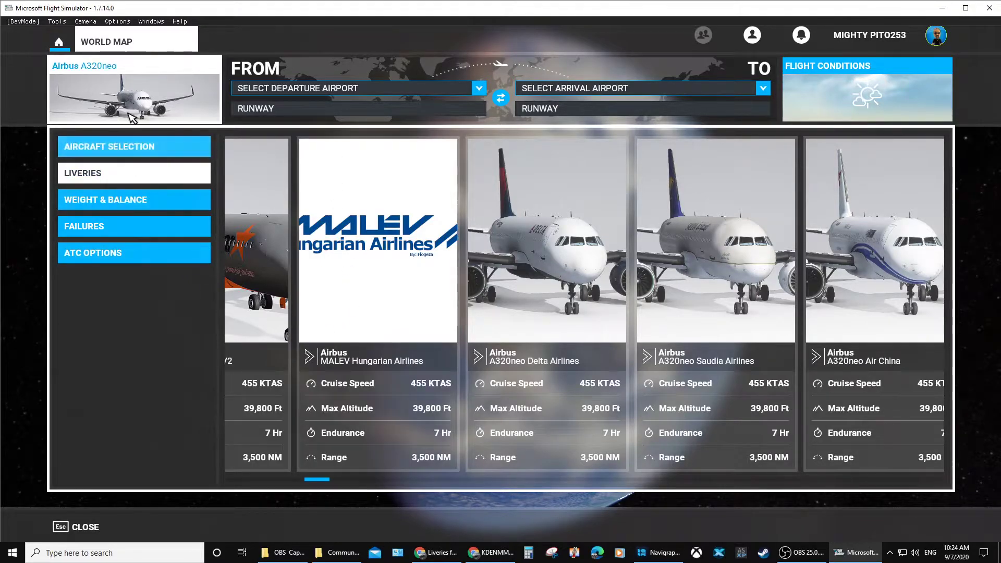
{"action": "left_click", "coordinate": [141, 149]}
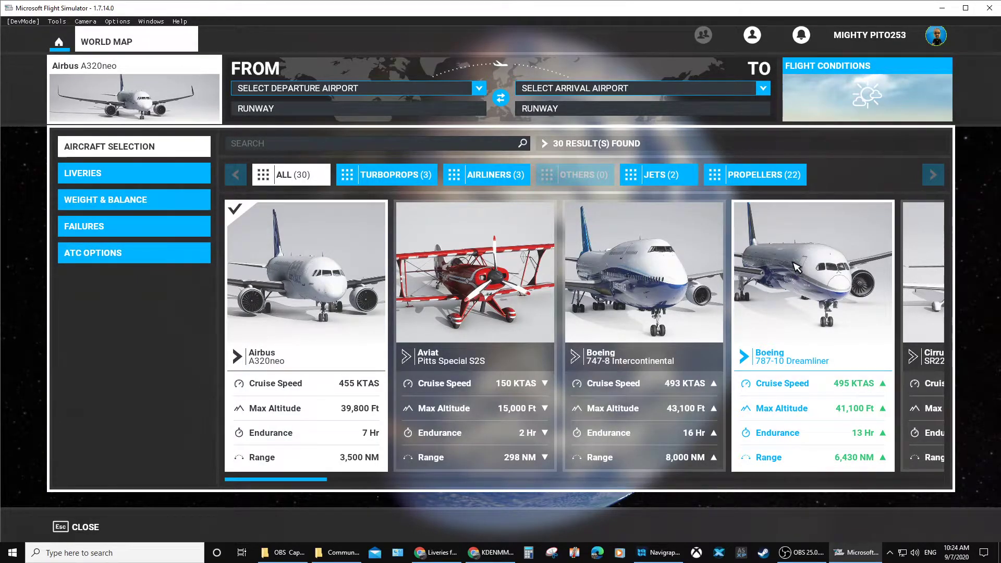
- Check the Boeing 787-10 Dreamliner's liveries and return to the aircraft list
{"action": "left_click", "coordinate": [796, 267]}
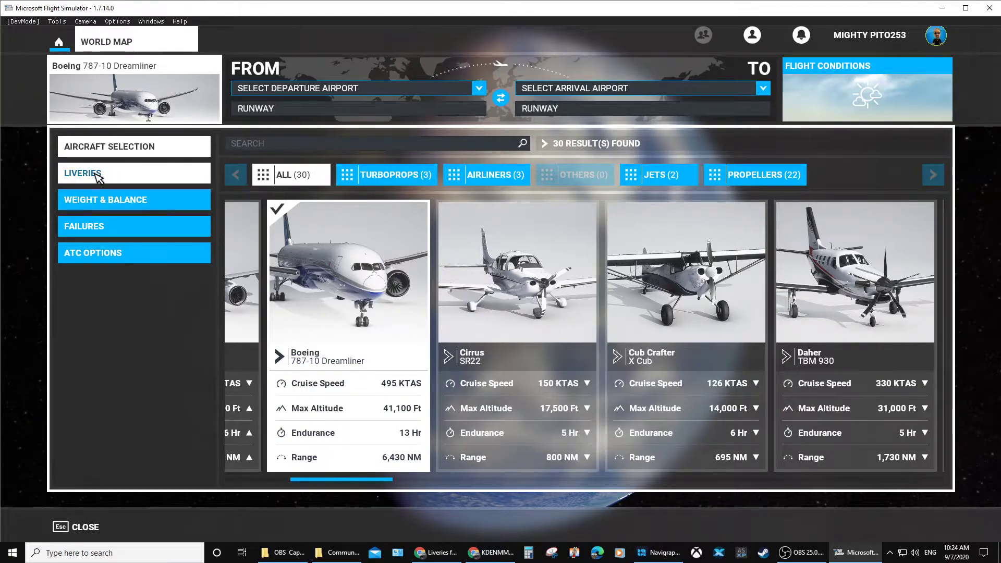
{"action": "left_click", "coordinate": [97, 175]}
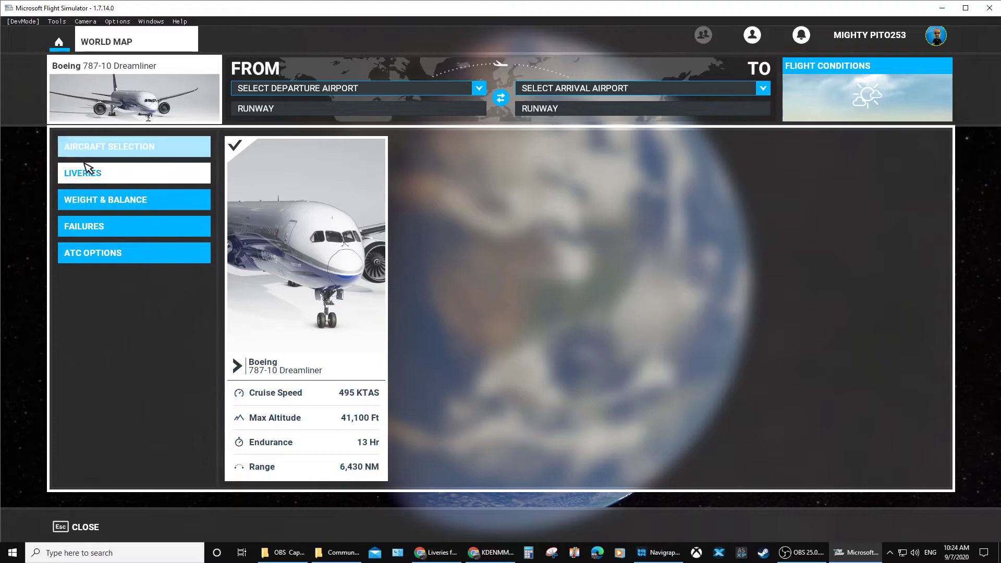
{"action": "left_click", "coordinate": [100, 150]}
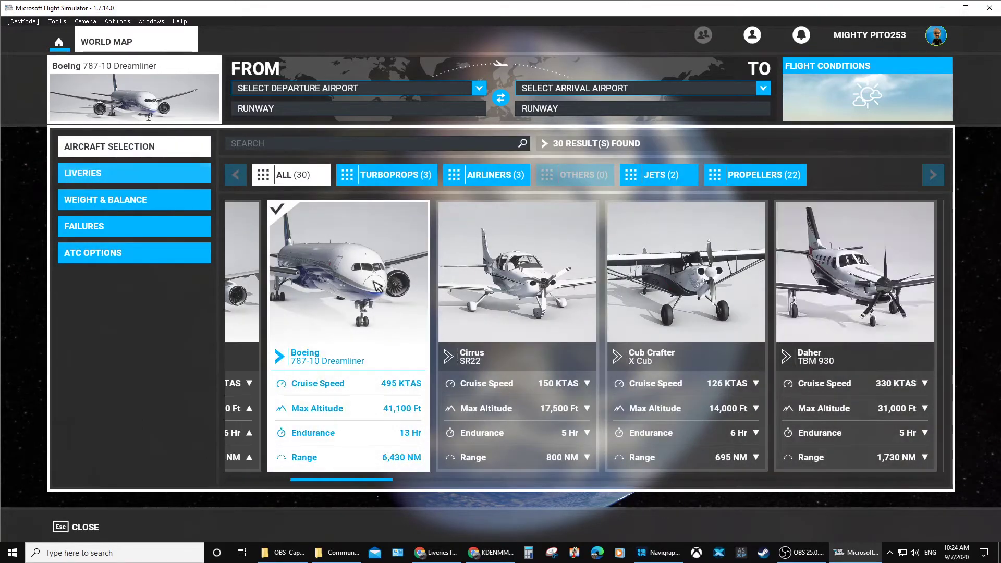
- Select the Boeing 747-8 Intercontinental, browse its added liveries, and return to the aircraft list
{"action": "left_click", "coordinate": [331, 480]}
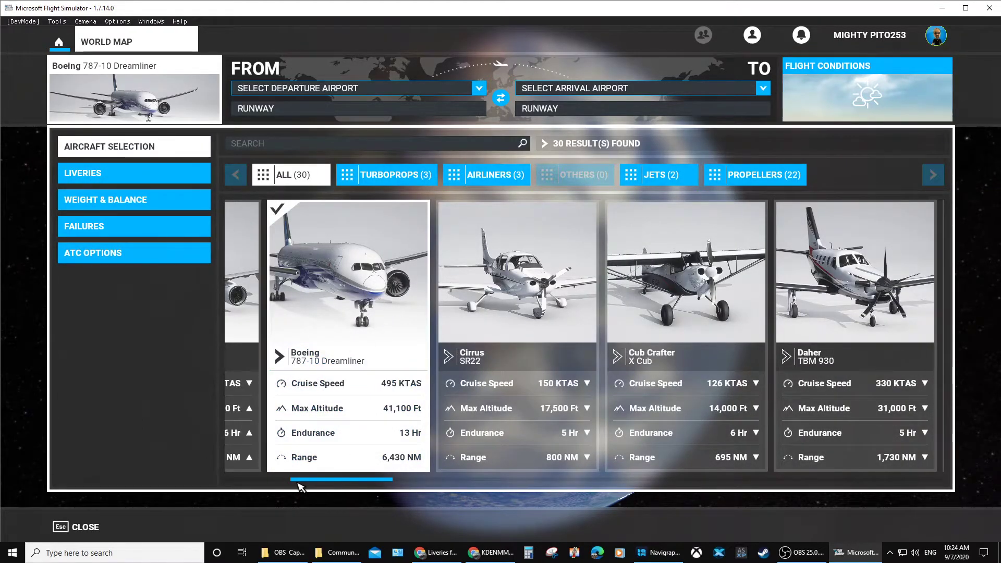
{"action": "left_click_drag", "start_coordinate": [299, 487], "coordinate": [270, 484]}
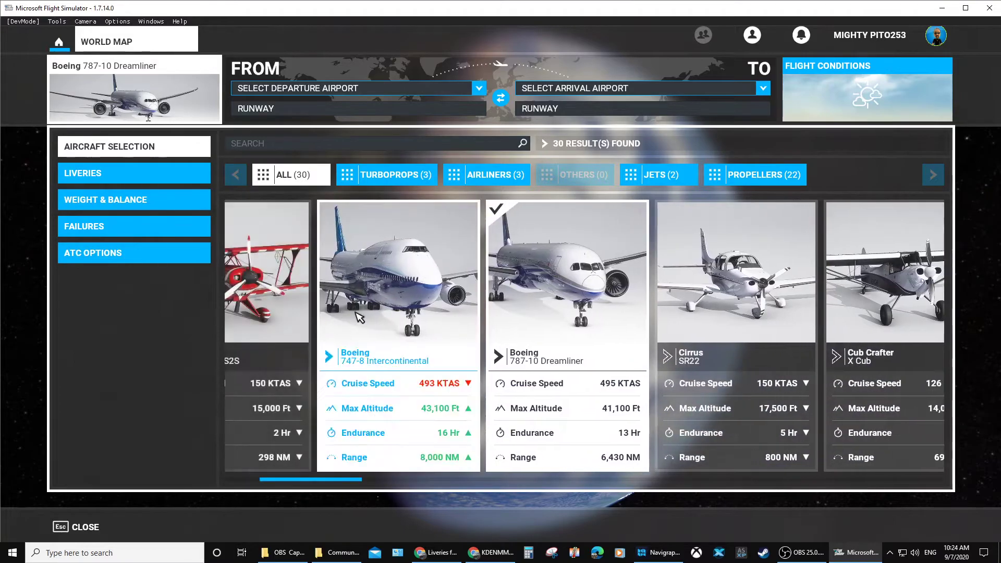
{"action": "left_click", "coordinate": [292, 271]}
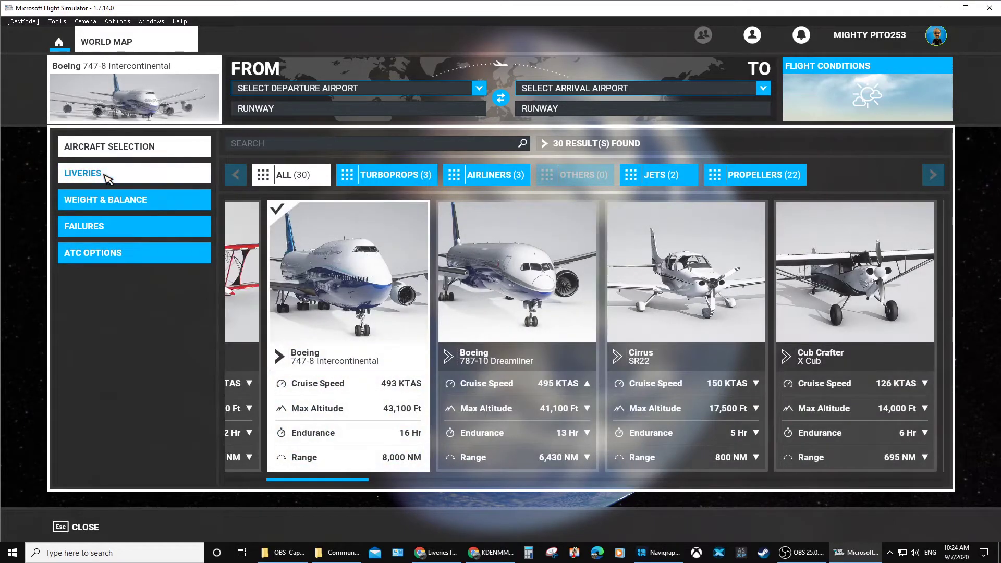
{"action": "left_click", "coordinate": [107, 182]}
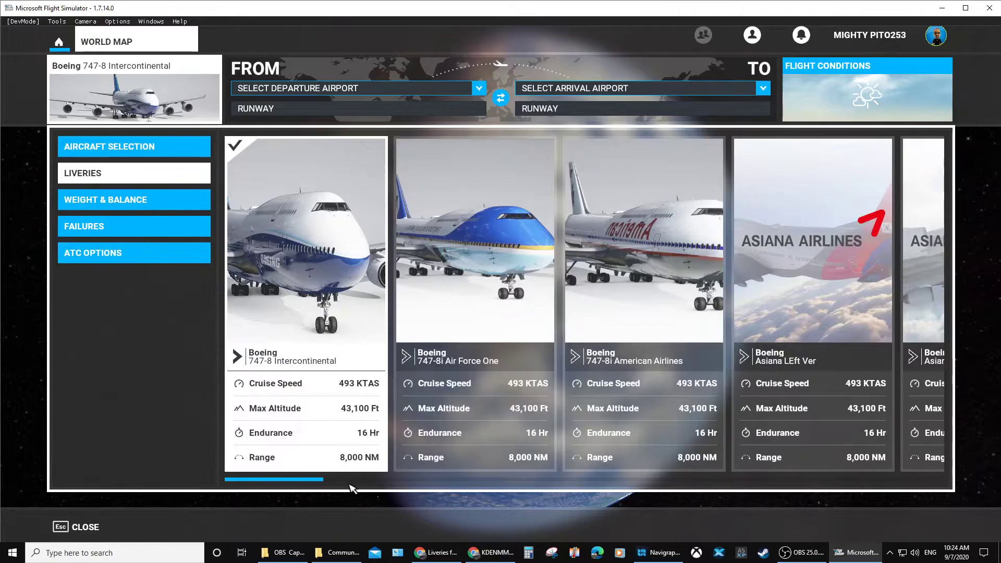
{"action": "left_click_drag", "start_coordinate": [313, 480], "coordinate": [528, 469]}
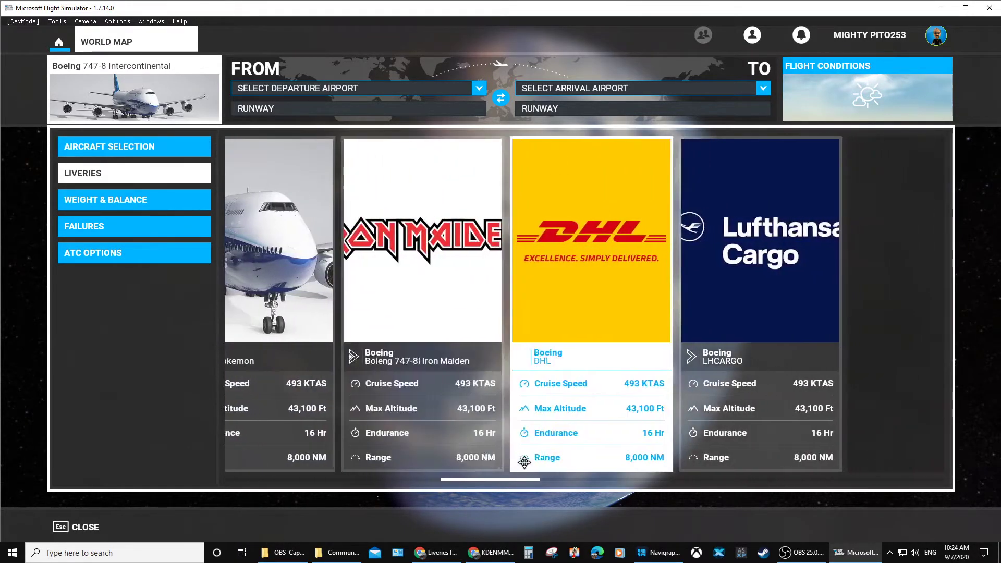
{"action": "left_click", "coordinate": [134, 146]}
{"action": "left_click_drag", "start_coordinate": [330, 479], "coordinate": [500, 496]}
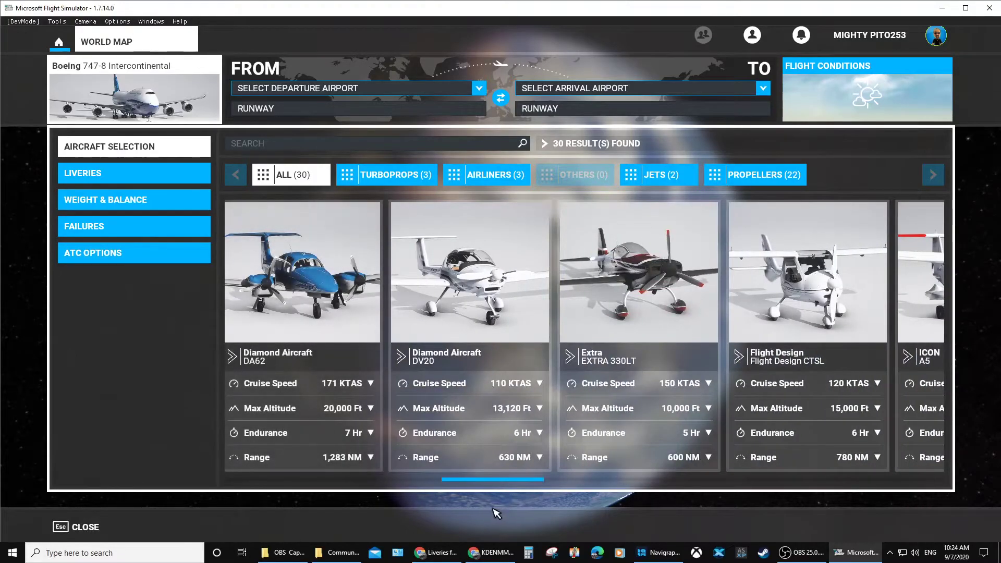
- Select the Diamond DA62, browse its added colour liveries, then return to and scroll the aircraft list
{"action": "left_click", "coordinate": [338, 283]}
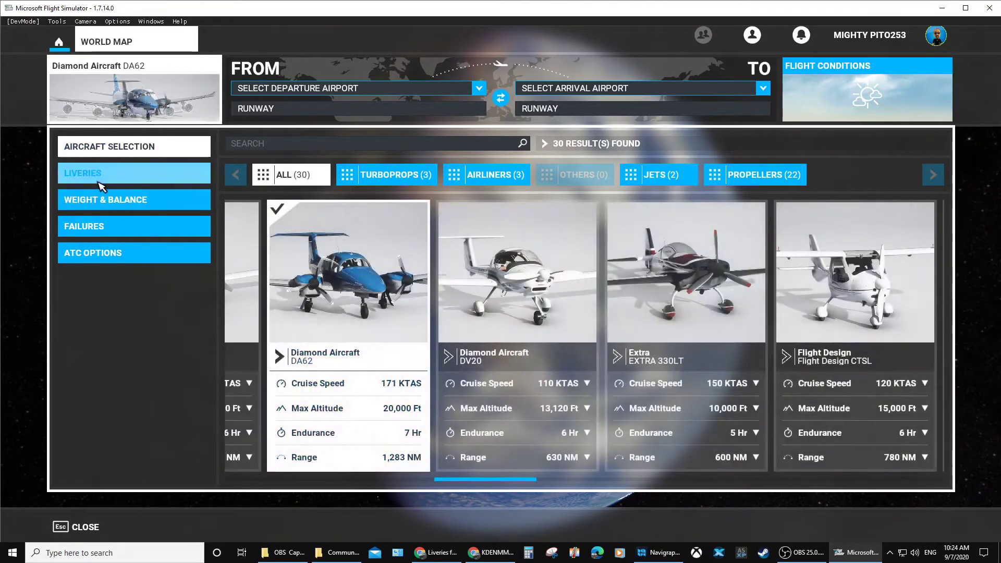
{"action": "left_click", "coordinate": [98, 175]}
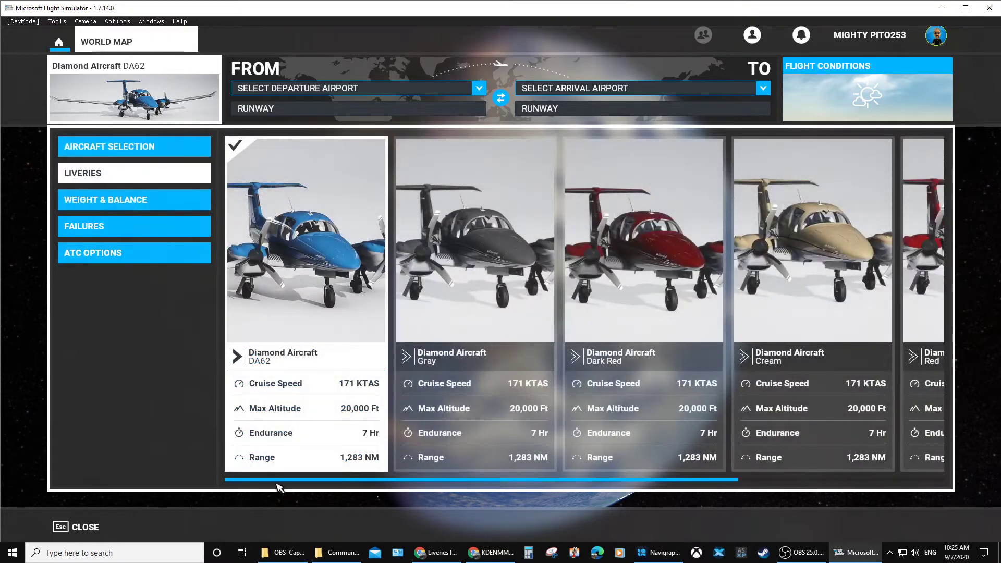
{"action": "left_click_drag", "start_coordinate": [284, 483], "coordinate": [337, 486]}
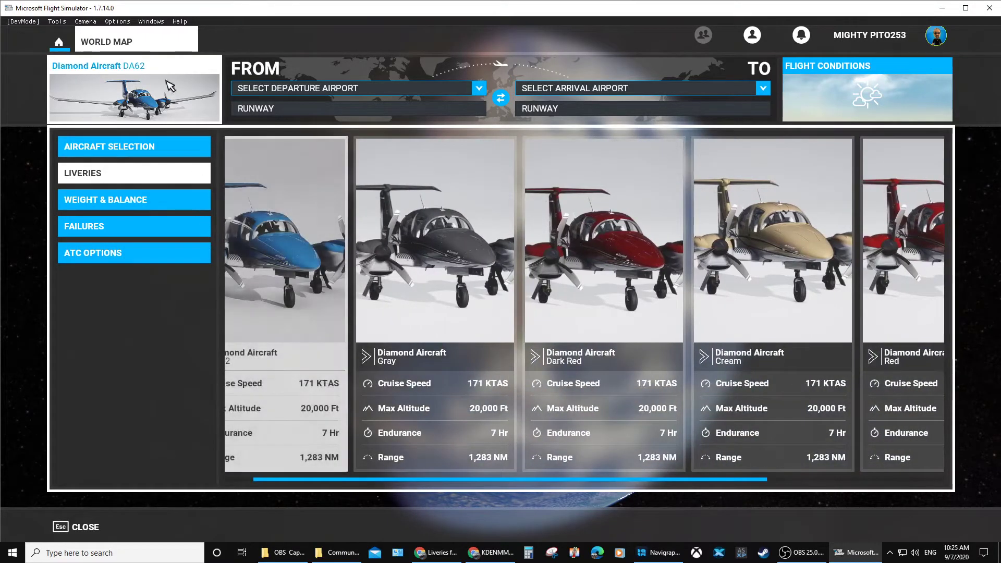
{"action": "left_click", "coordinate": [124, 151]}
{"action": "left_click_drag", "start_coordinate": [462, 482], "coordinate": [838, 466]}
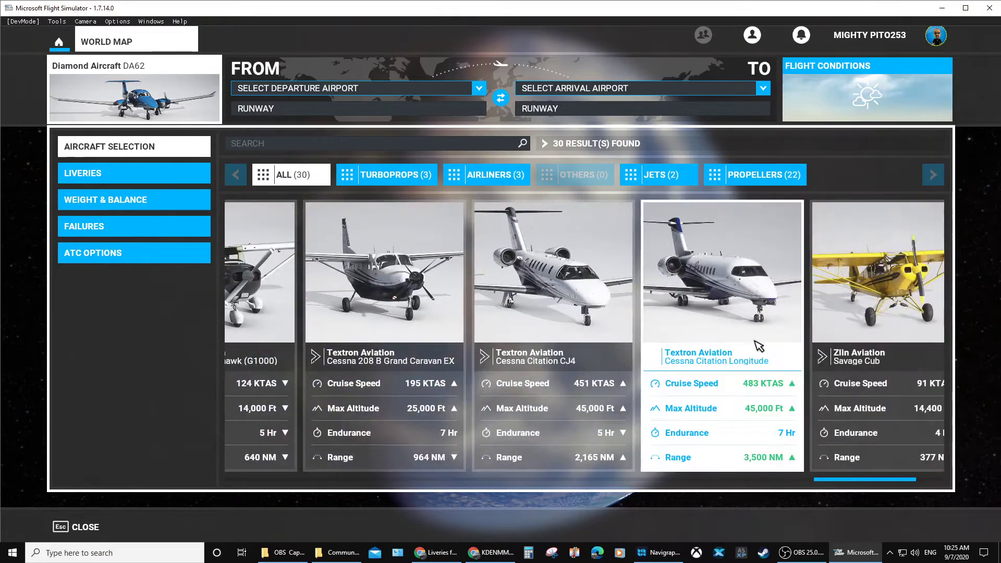
- Select the Cessna Citation Longitude, check its liveries, and return to the aircraft list
{"action": "left_click", "coordinate": [727, 293]}
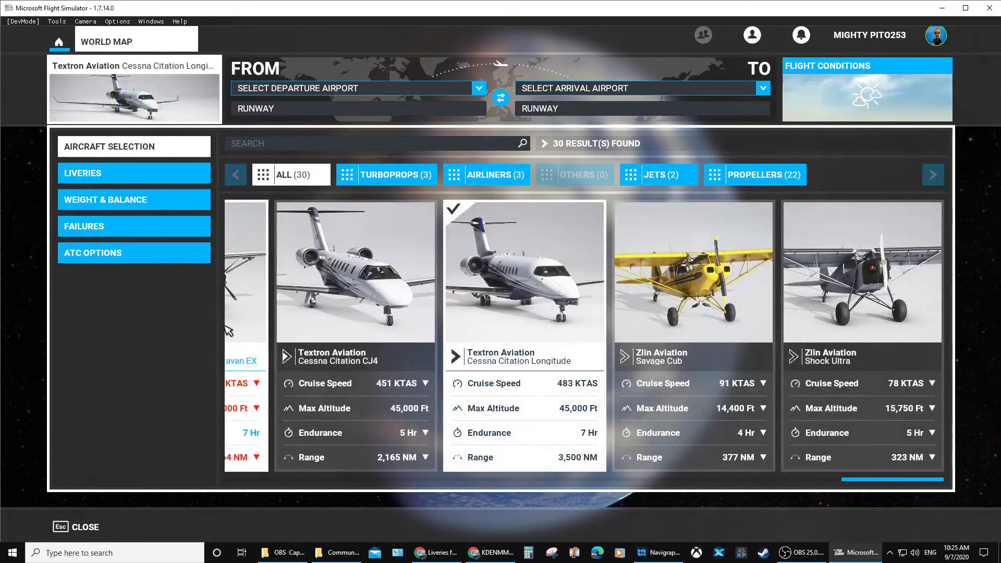
{"action": "left_click", "coordinate": [94, 174]}
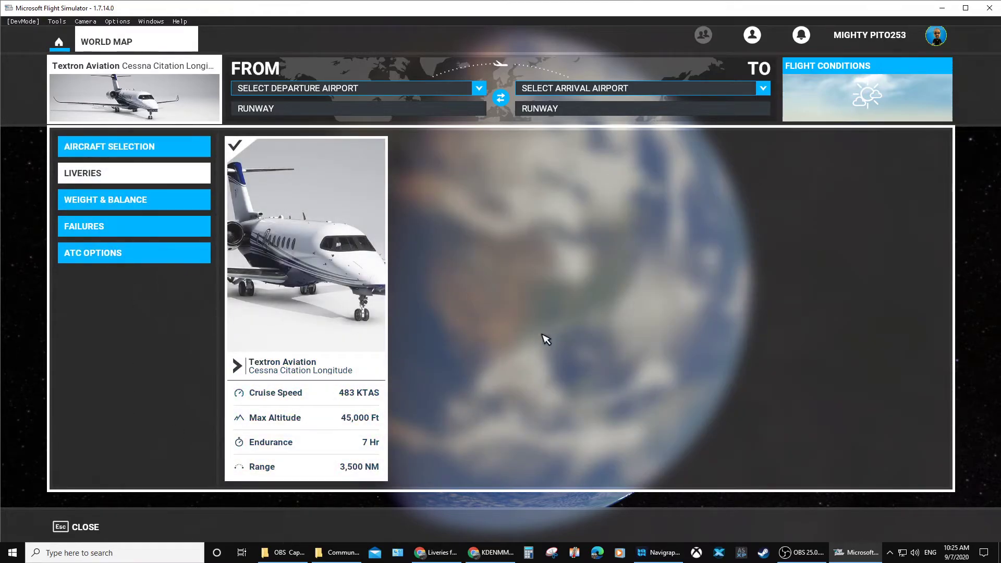
{"action": "left_click", "coordinate": [69, 147]}
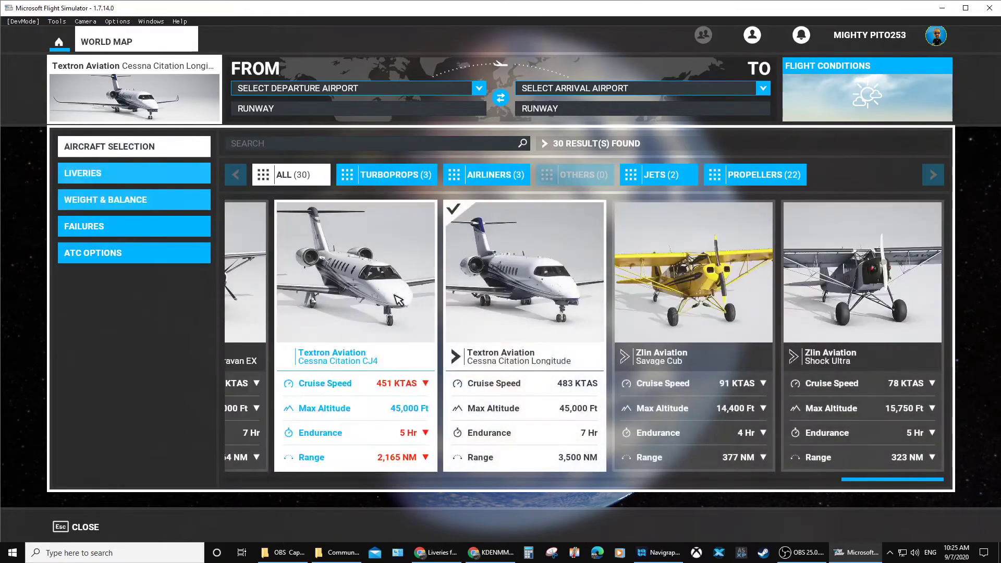
- Select the Cessna Citation CJ4, browse its added liveries, and return to the aircraft list
{"action": "left_click", "coordinate": [290, 257]}
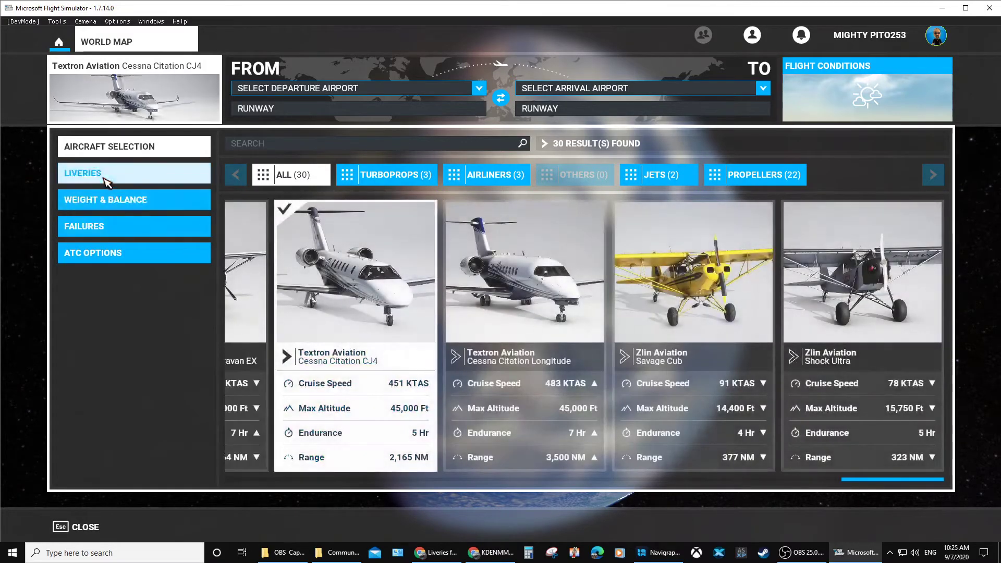
{"action": "left_click", "coordinate": [105, 179]}
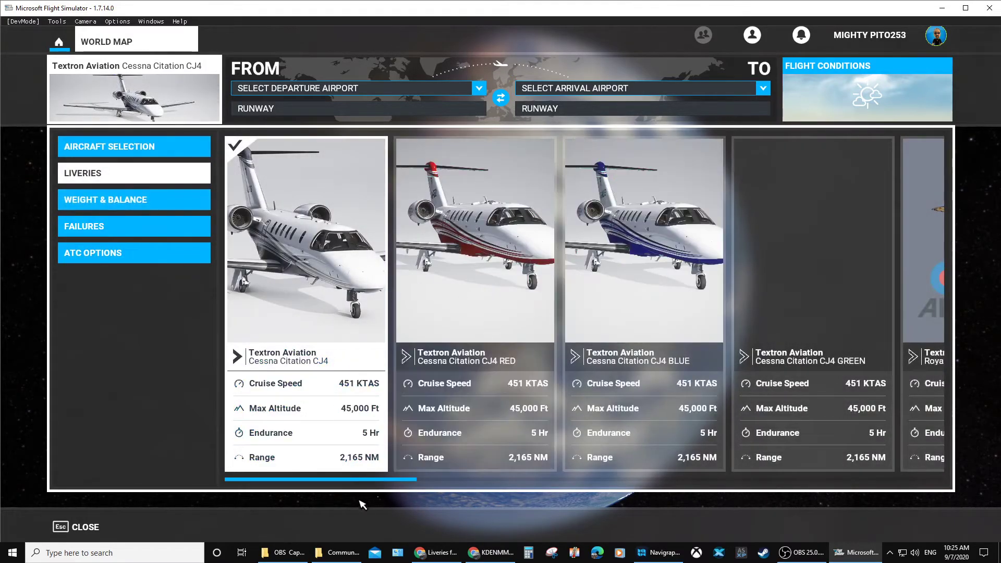
{"action": "left_click_drag", "start_coordinate": [353, 480], "coordinate": [382, 531]}
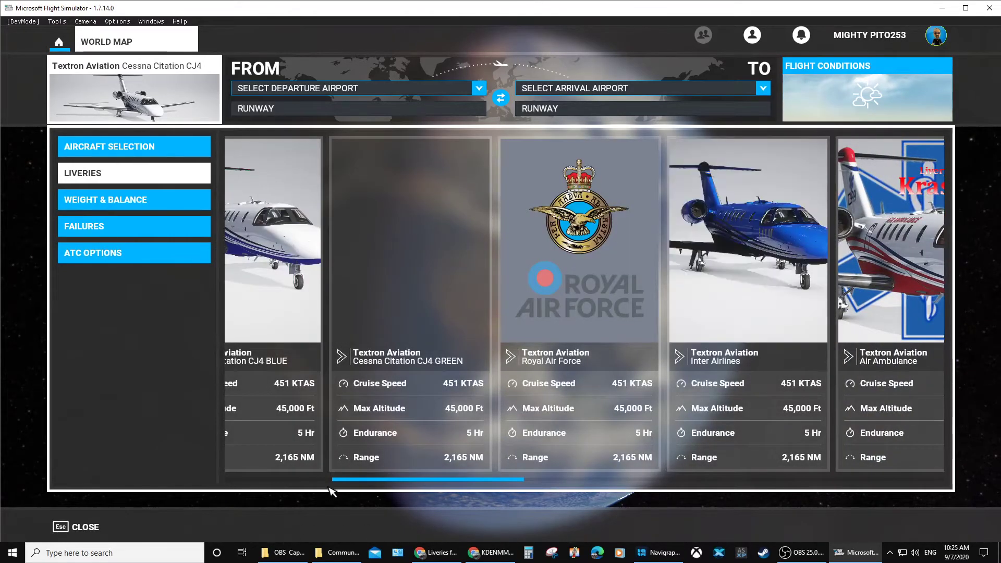
{"action": "left_click_drag", "start_coordinate": [341, 485], "coordinate": [208, 482]}
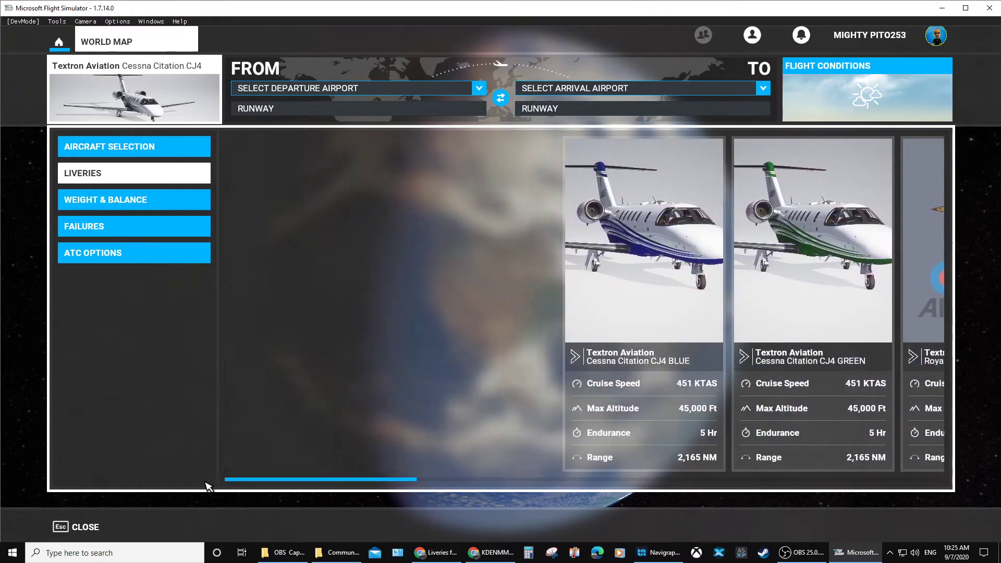
{"action": "left_click", "coordinate": [121, 157]}
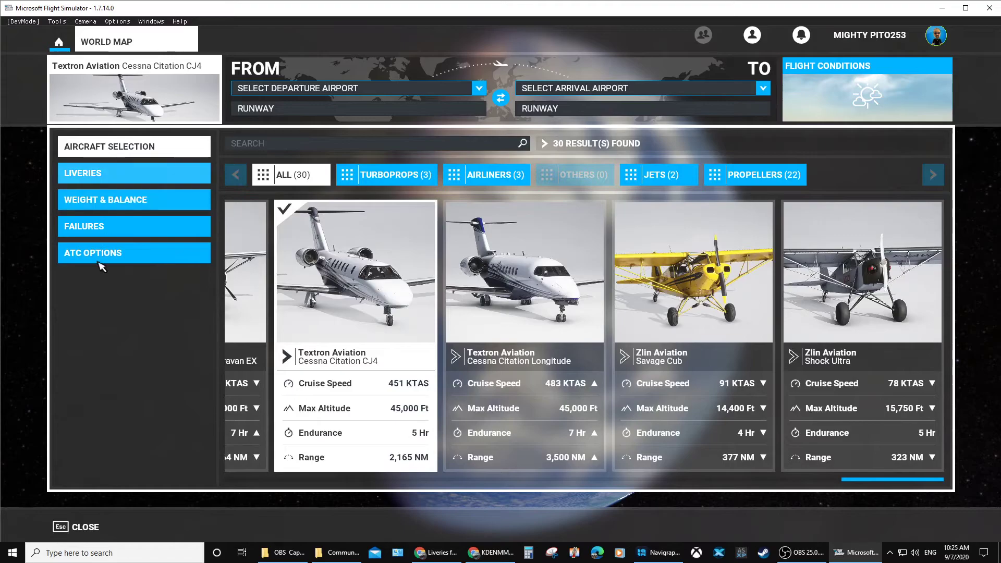
- Minimize the simulator and Chrome, and move the Community folder window up and to the right
{"action": "left_click", "coordinate": [941, 8]}
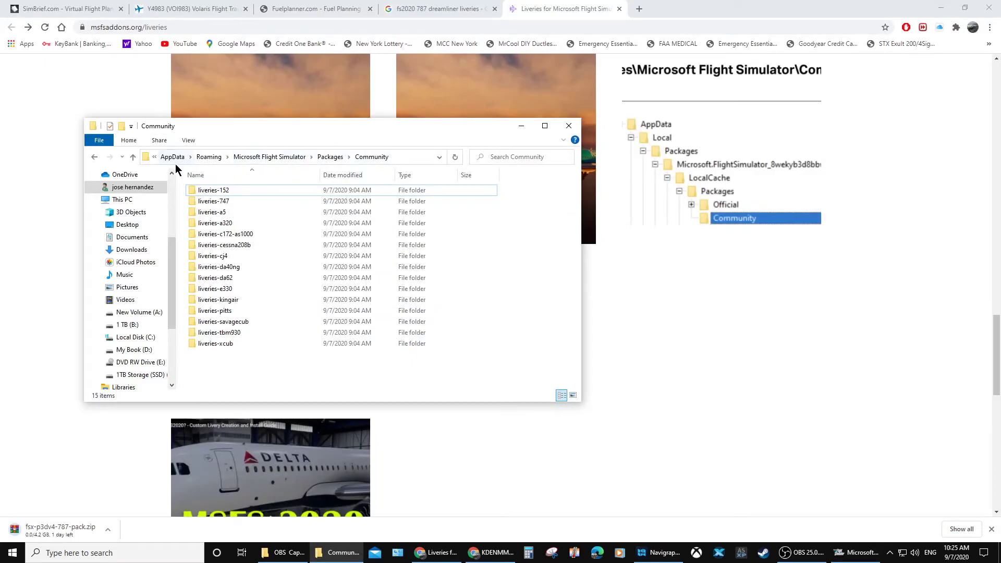
{"action": "left_click", "coordinate": [941, 9]}
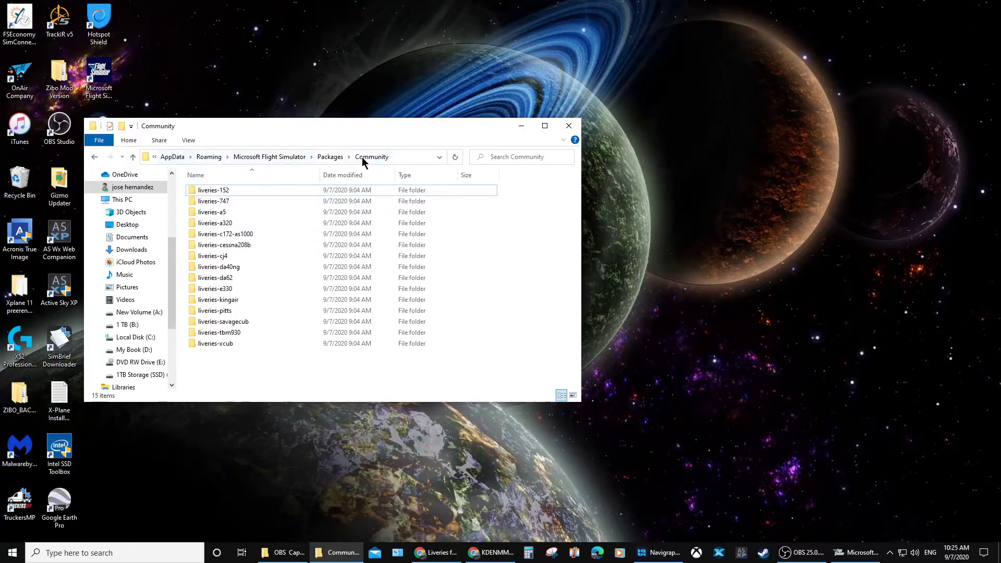
{"action": "left_click_drag", "start_coordinate": [389, 126], "coordinate": [552, 105]}
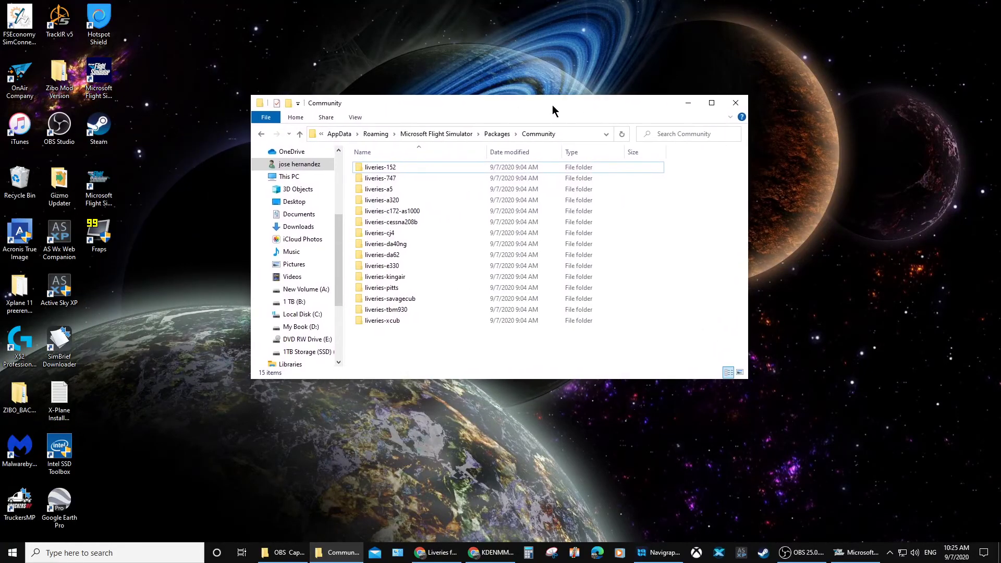